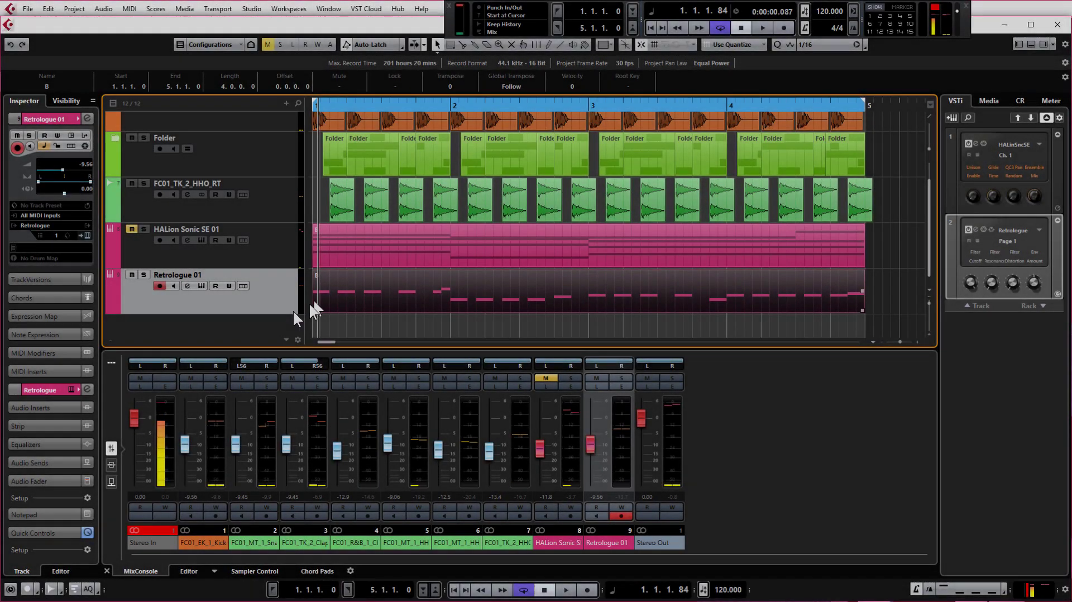
Step: Return the project cursor to the very start of the project
left_click(311, 110)
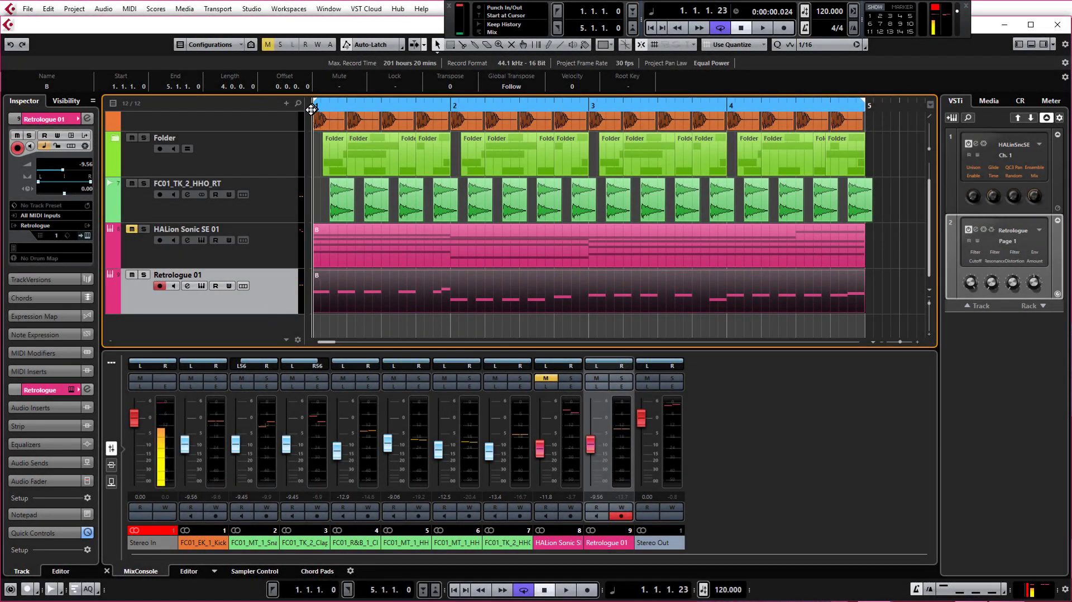
left_click(311, 109)
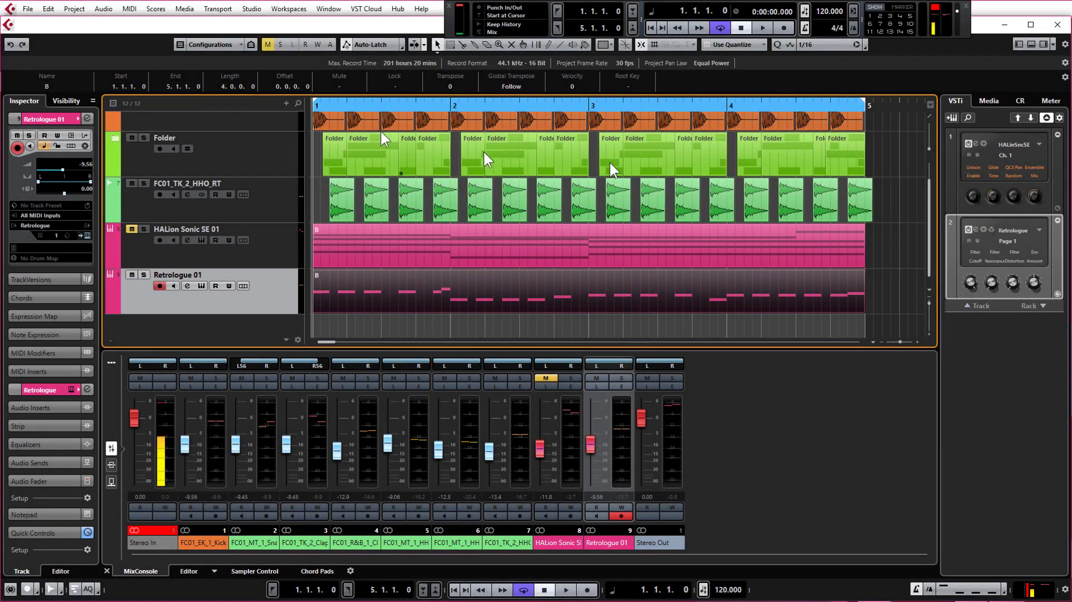
Step: Open Retrologue 2's editor, drag it fully into view, and mute the other mixer channels
left_click(976, 228)
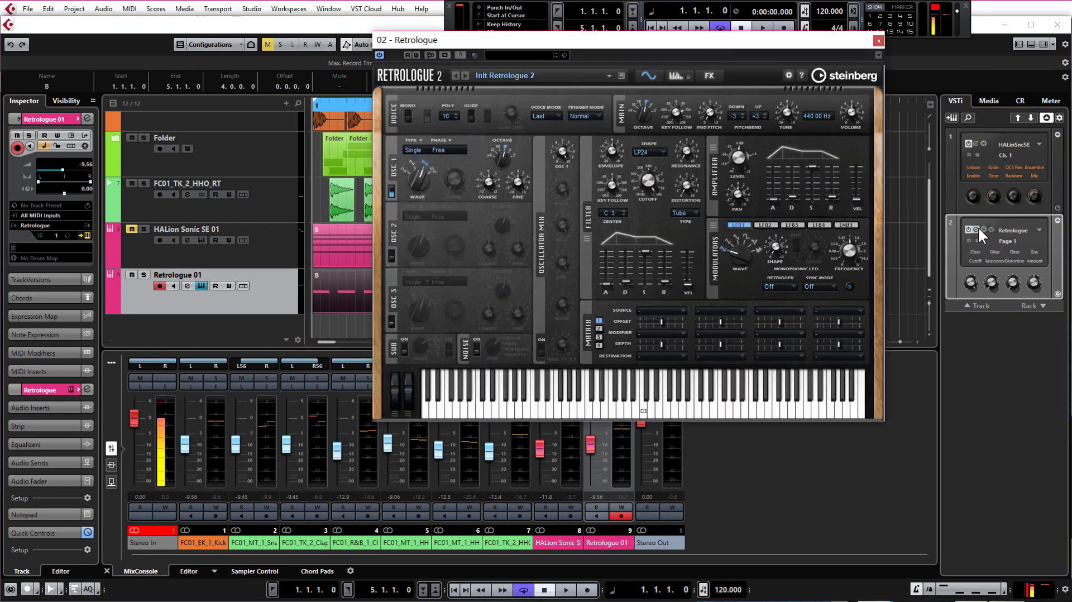
left_click_drag(636, 41, 571, 90)
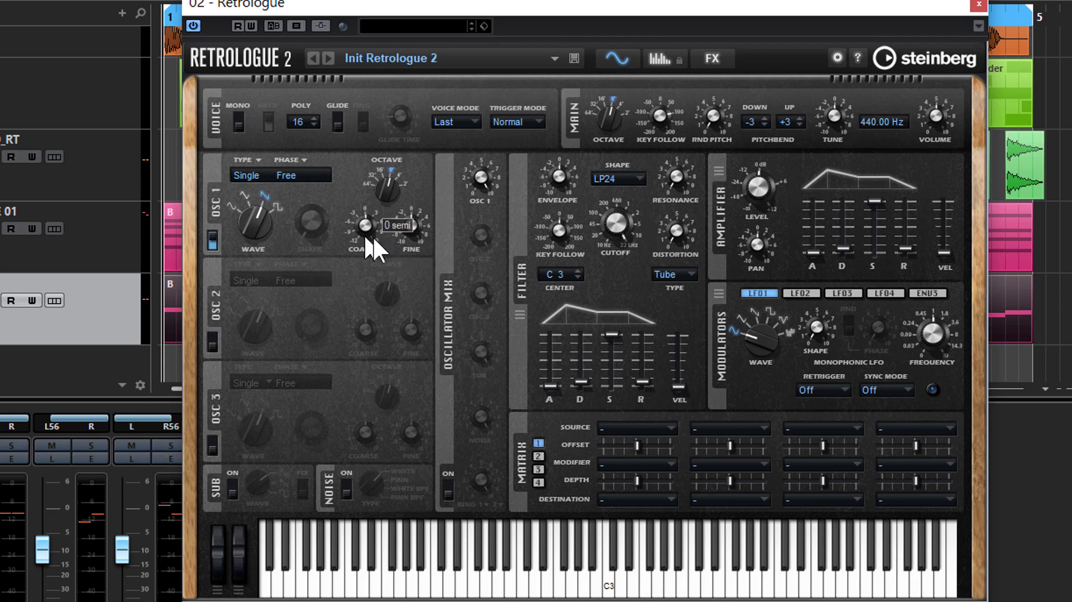
mouse_move(311, 220)
left_click(52, 445)
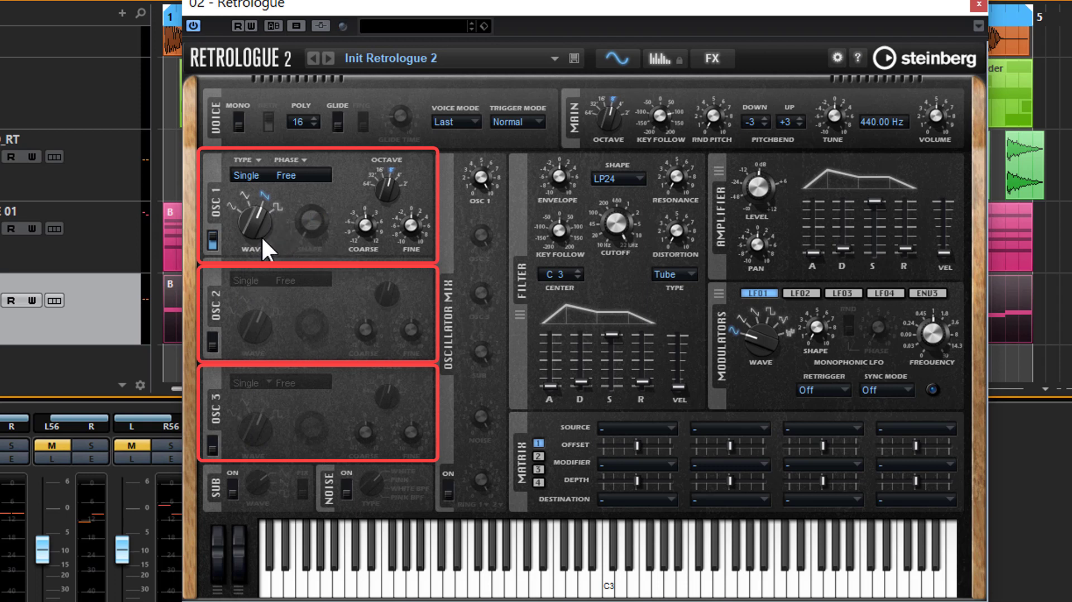
mouse_move(291, 235)
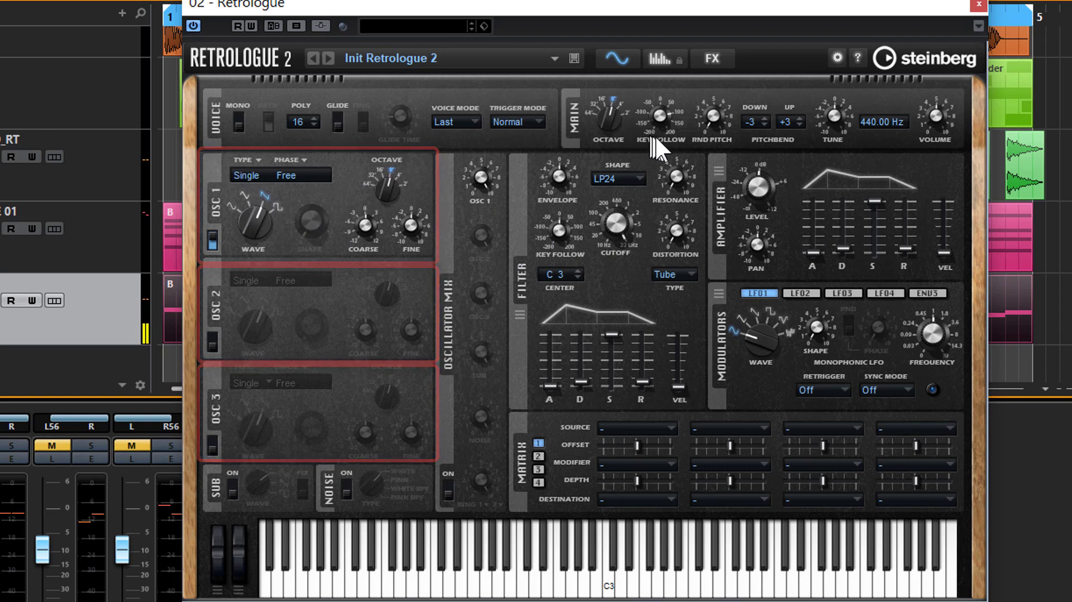
mouse_move(606, 214)
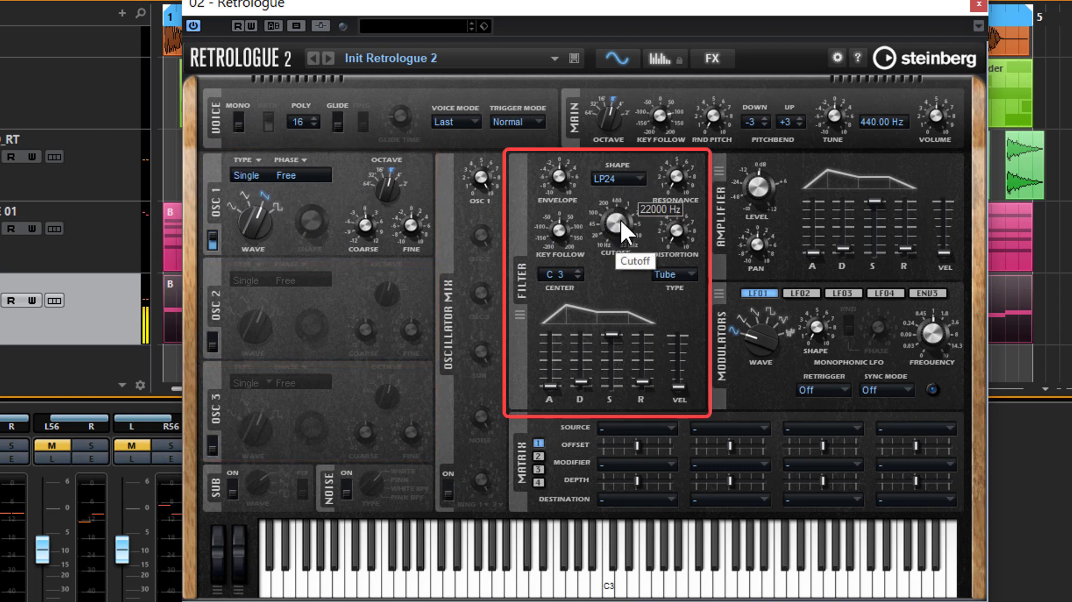
mouse_move(619, 219)
left_mouse_down()
mouse_move(615, 326)
mouse_move(618, 208)
mouse_move(623, 235)
left_mouse_up()
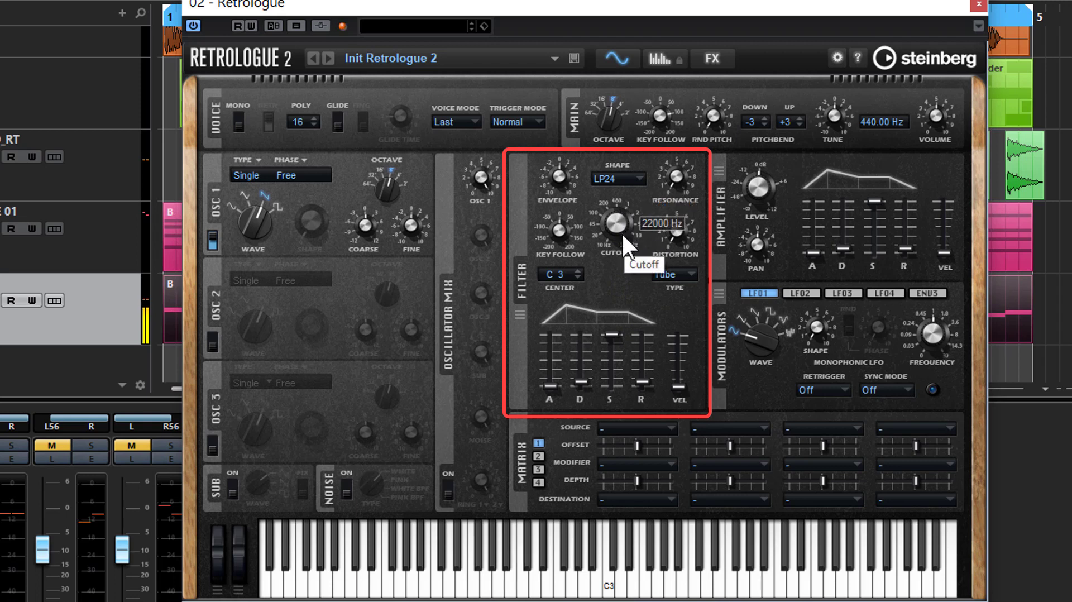
mouse_move(626, 204)
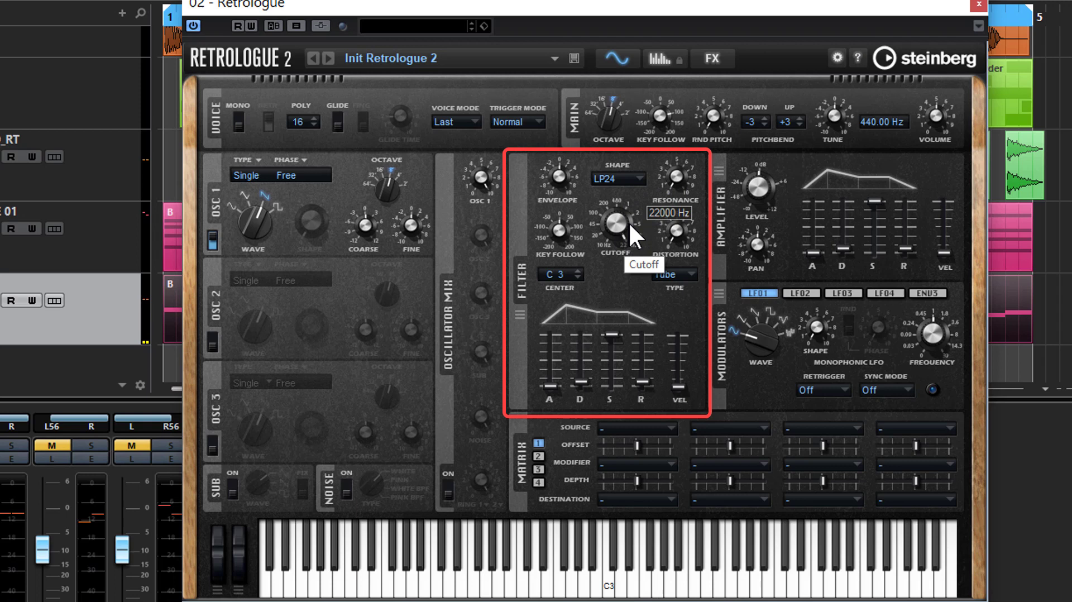
mouse_move(621, 328)
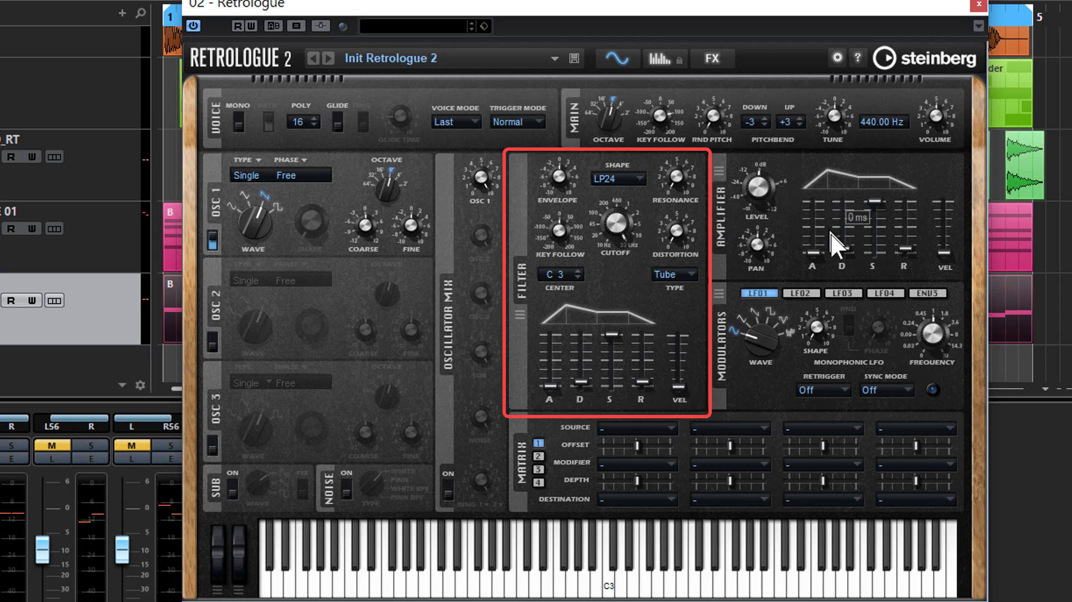
Step: Lengthen the amplifier envelope decay and drop its sustain to 27%
mouse_move(412, 208)
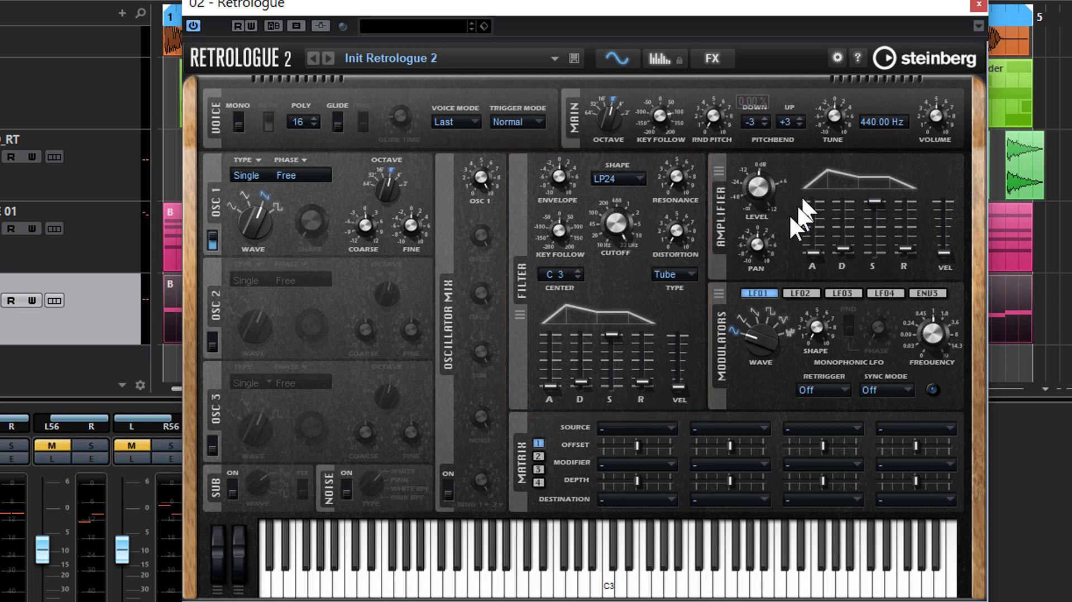
mouse_move(838, 250)
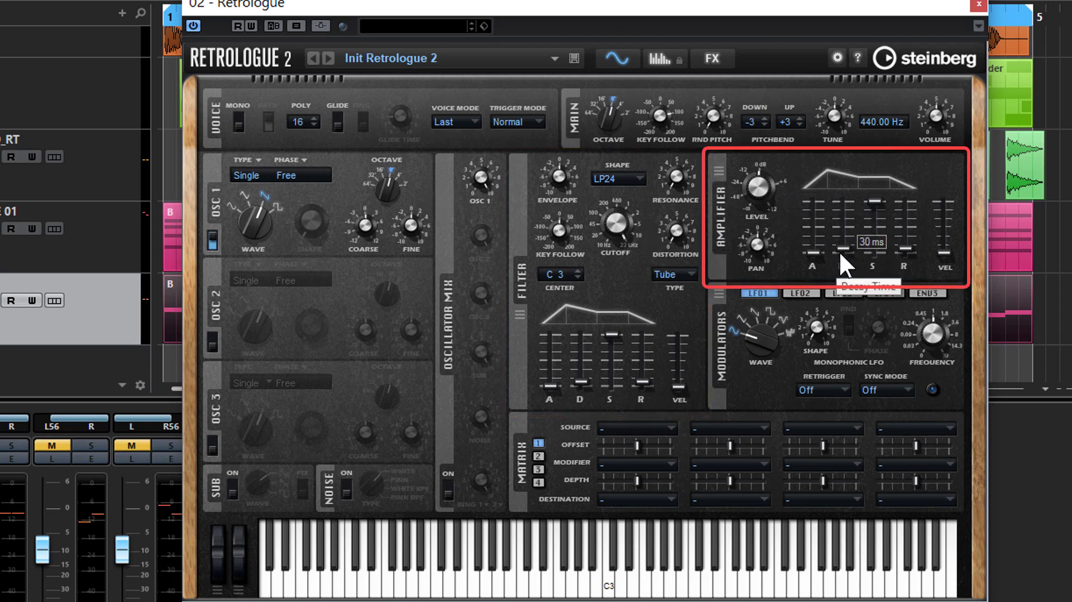
left_click_drag(838, 250, 842, 242)
mouse_move(870, 206)
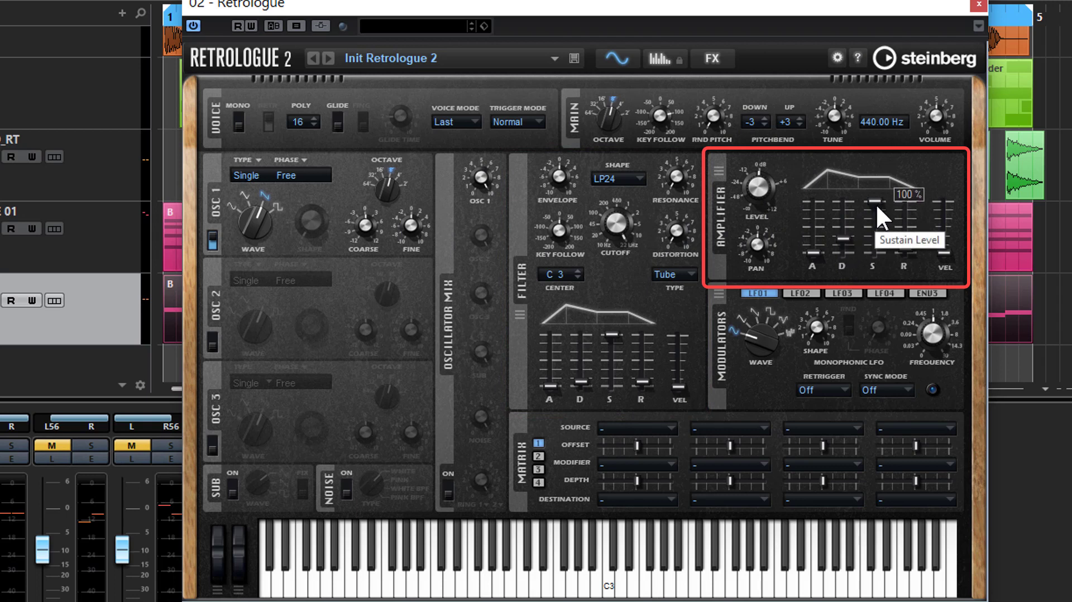
left_click_drag(875, 202, 908, 258)
mouse_move(846, 239)
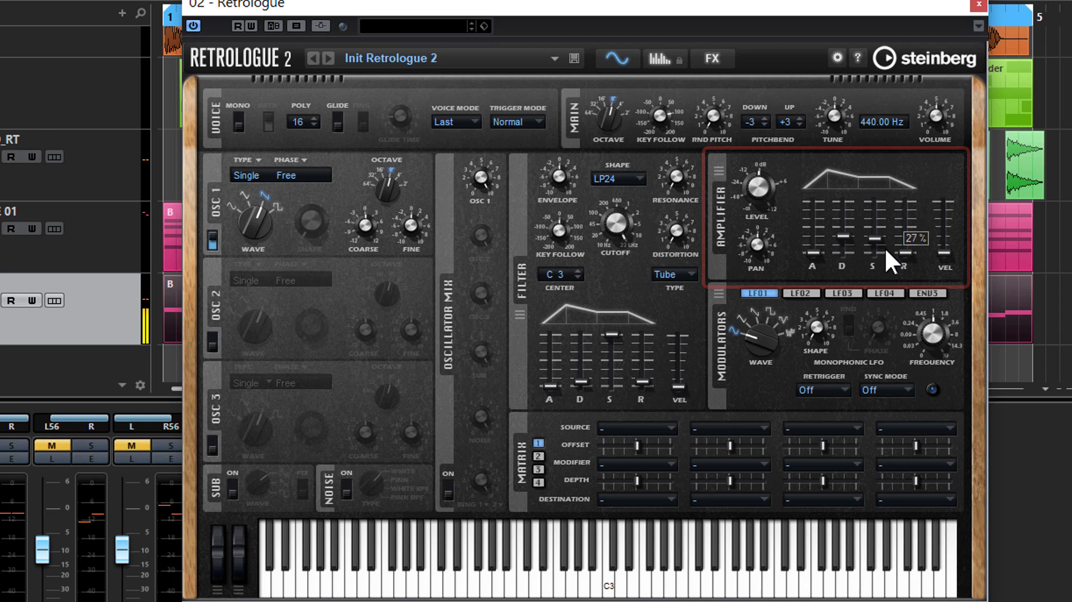
Step: Raise the amplifier decay and sustain to 54% and set oscillator 1 to a sine wave
left_click_drag(849, 235, 885, 227)
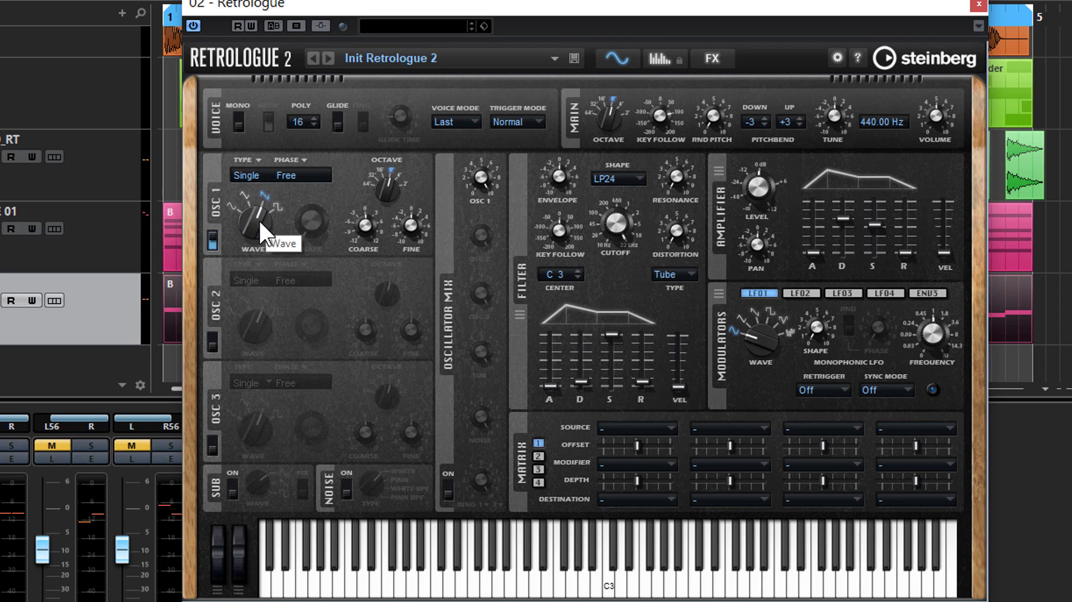
left_click_drag(254, 219, 257, 275)
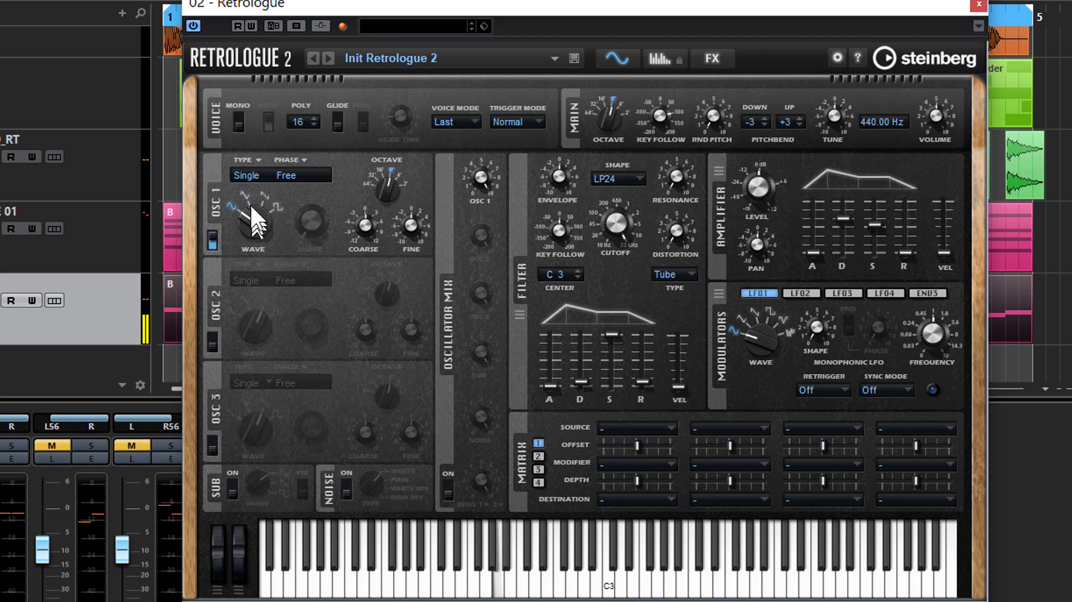
left_click_drag(253, 207, 253, 252)
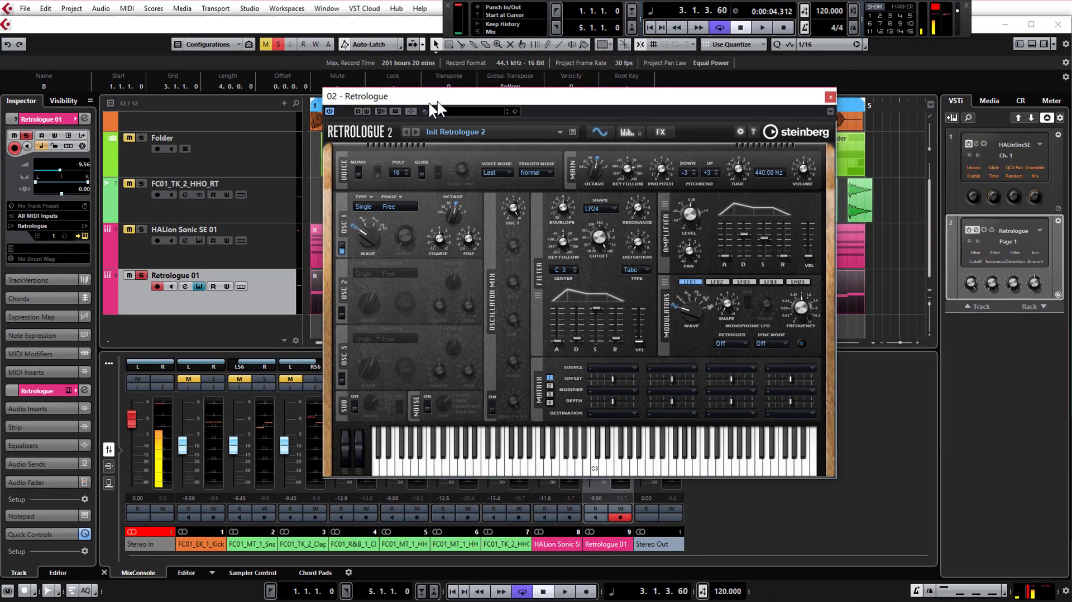
Step: Play the Retrologue 01 part's notes an octave lower, then restore their pitch and close the Key Editor
left_click_drag(437, 103, 617, 115)
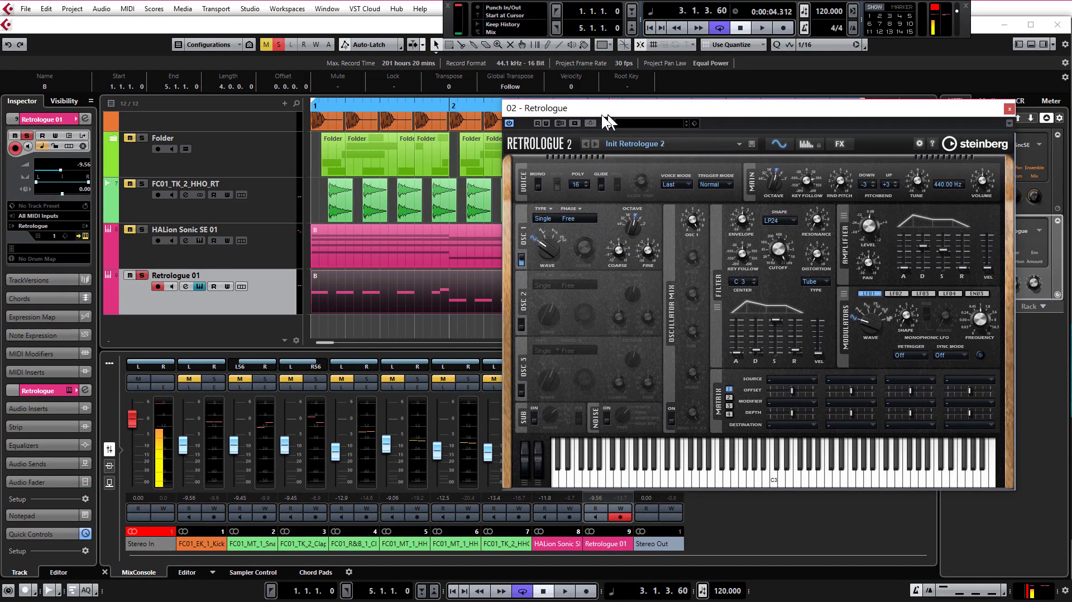
double_click(367, 288)
left_click_drag(43, 346, 625, 360)
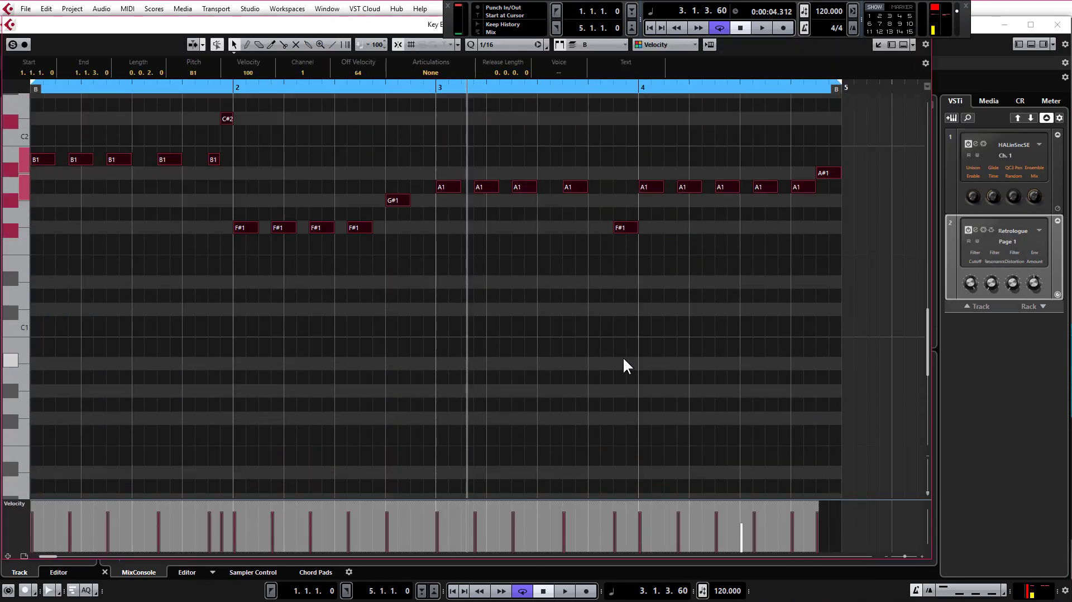
key("shift+Down")
key("space")
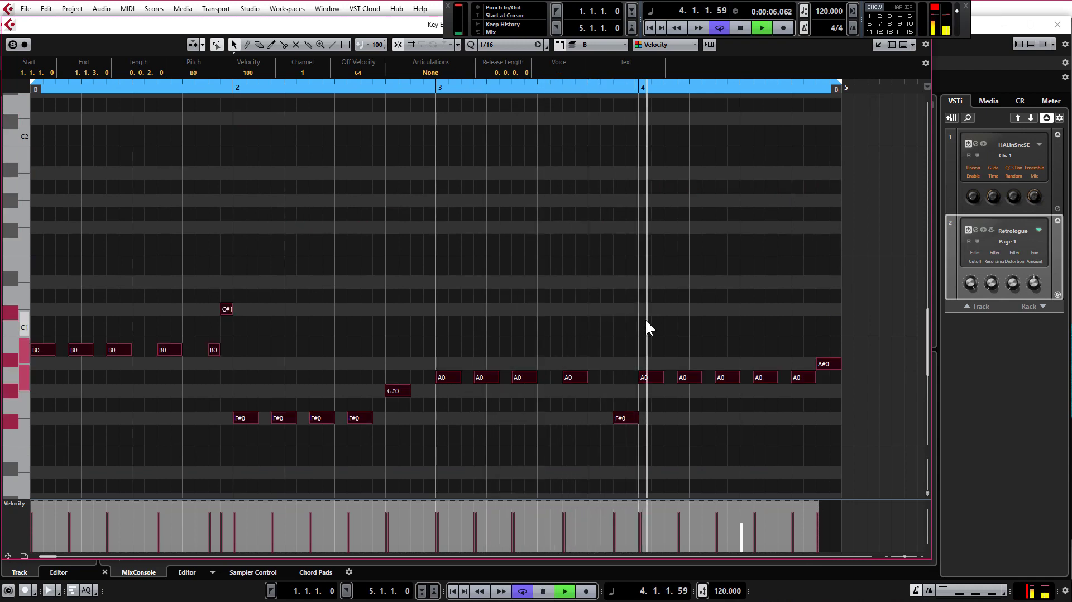
key("space")
key("shift+Up")
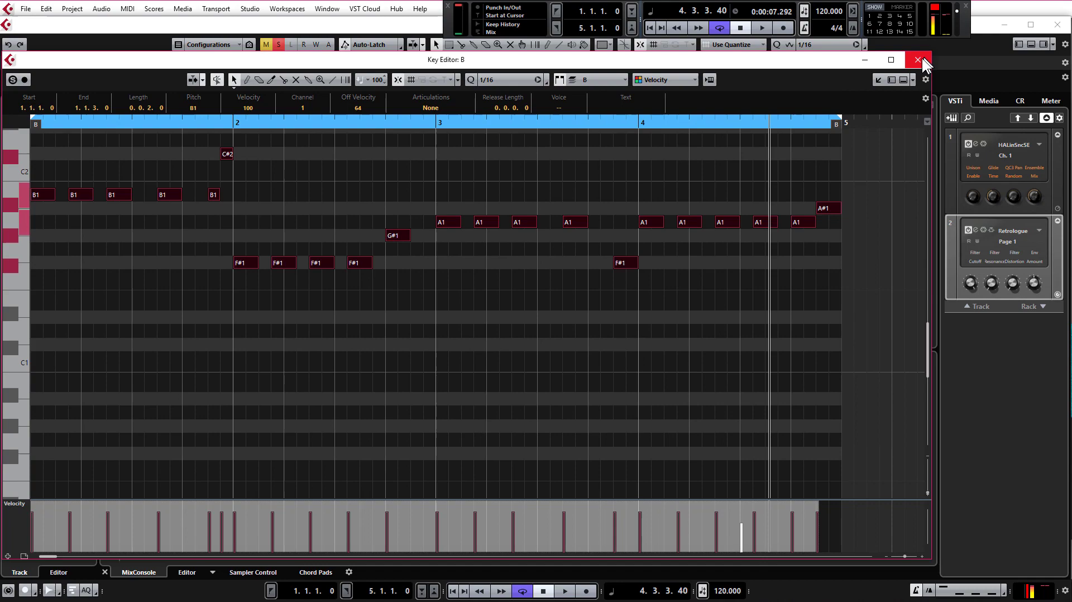
left_click(918, 59)
Step: Reopen Retrologue 2 and turn the MAIN Octave knob from 8' to 16'
left_click(974, 230)
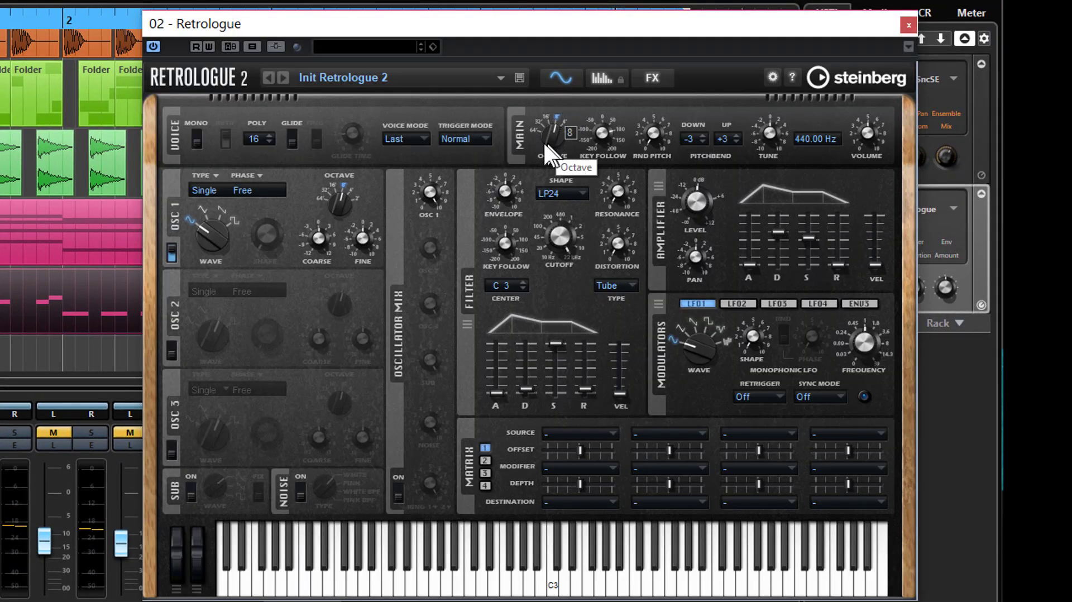
mouse_move(575, 140)
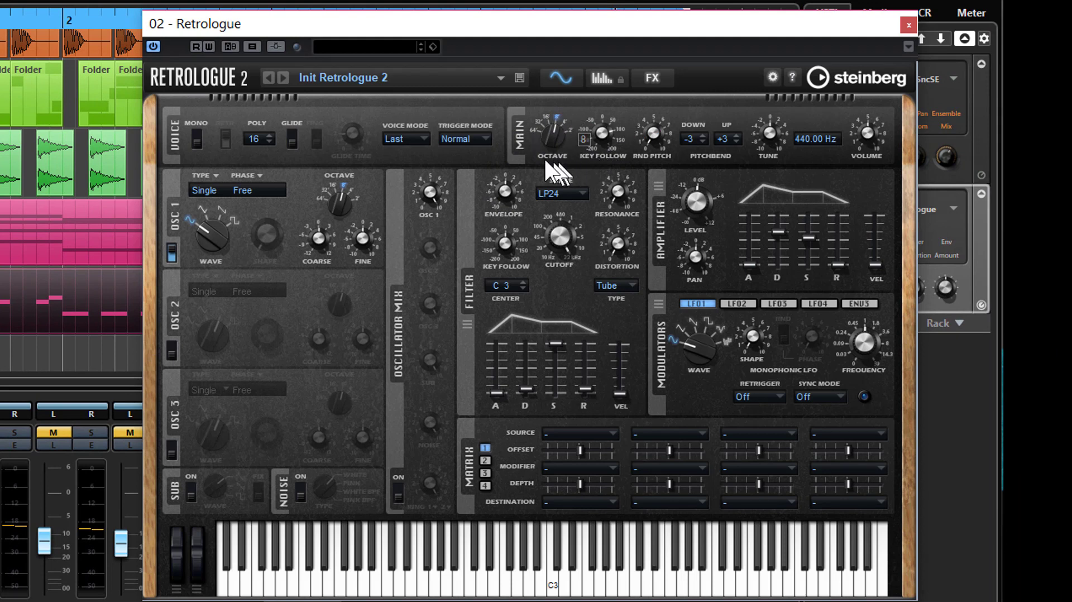
left_click_drag(552, 149, 551, 157)
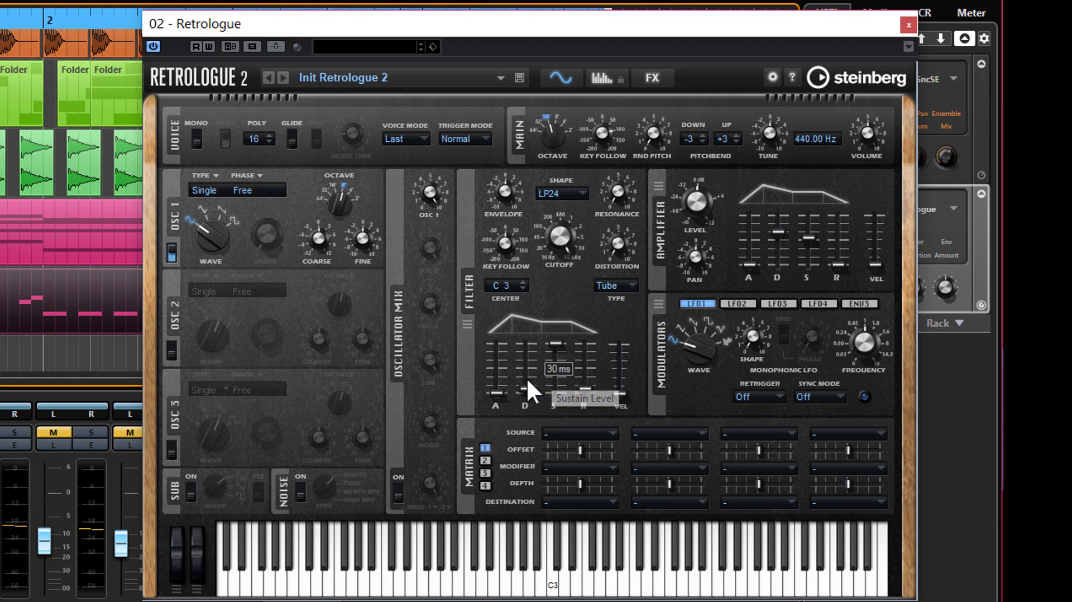
Step: Lengthen the filter envelope decay to about 64 ms and bring up oscillator 1's Phase options
left_click_drag(523, 384, 558, 384)
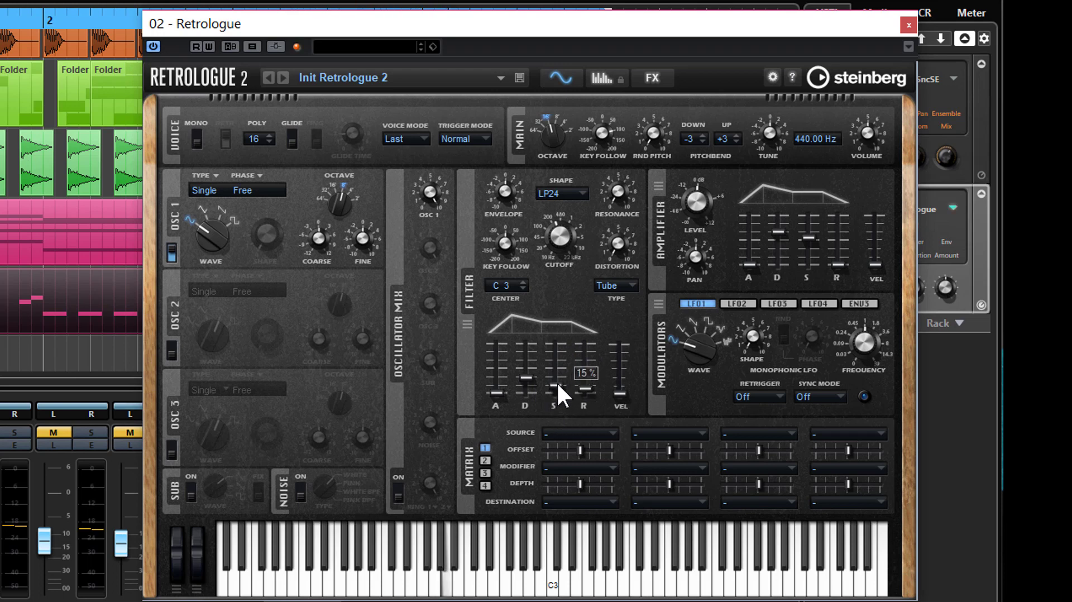
left_click(258, 193)
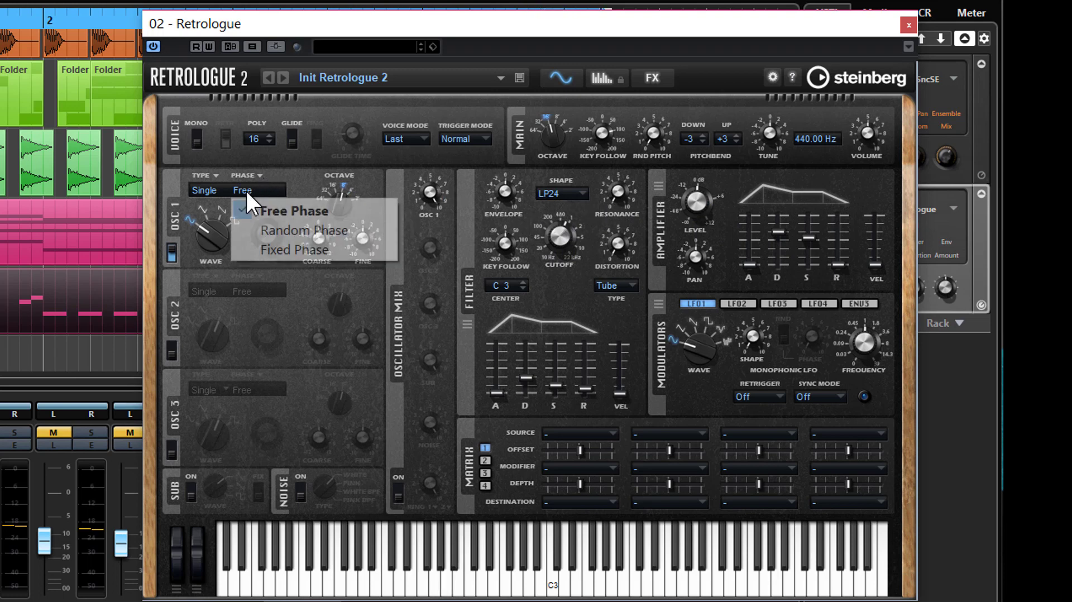
Step: Set oscillator 1's phase to Fixed Phase at 0°
left_click(278, 244)
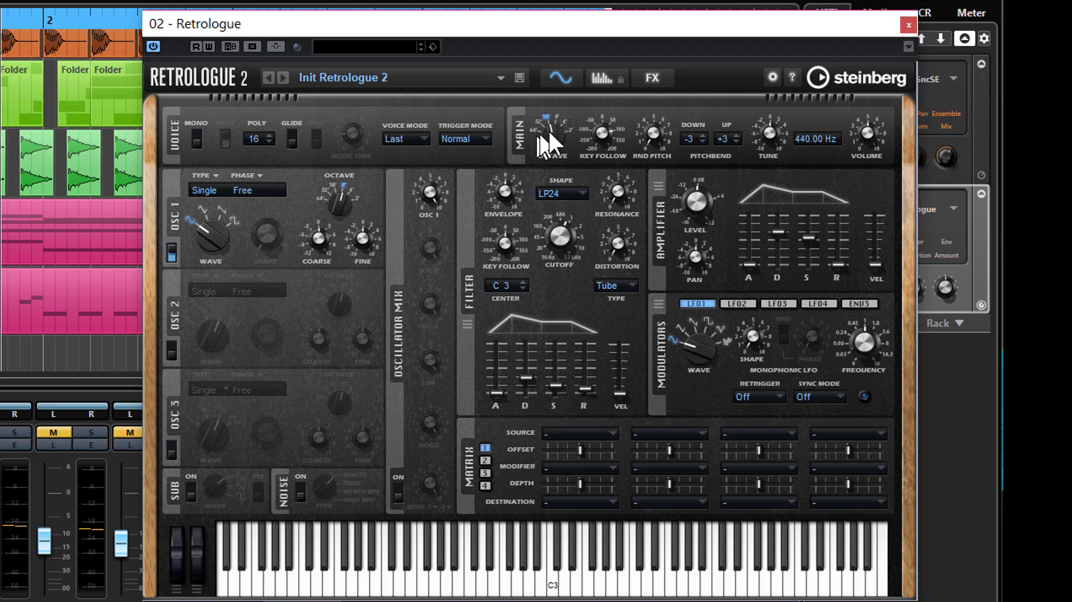
left_click_drag(547, 128, 553, 113)
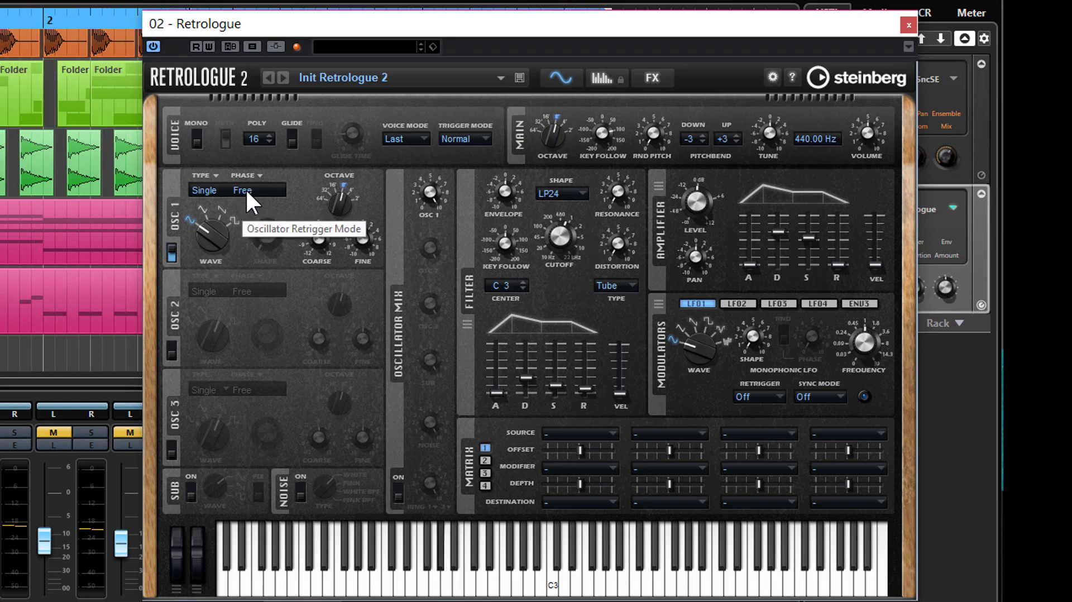
left_click(246, 190)
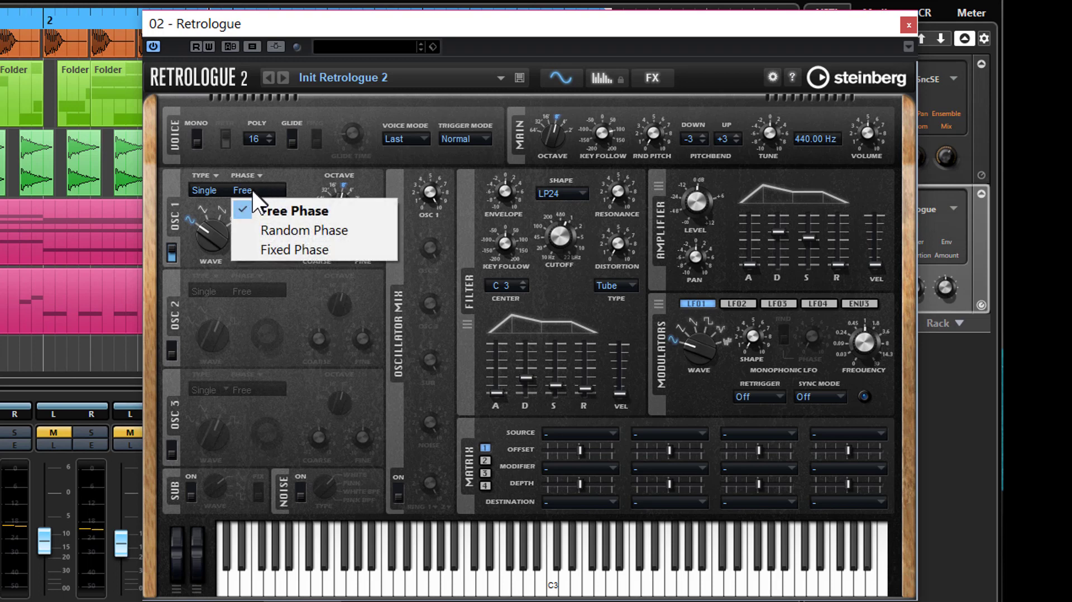
left_click(276, 249)
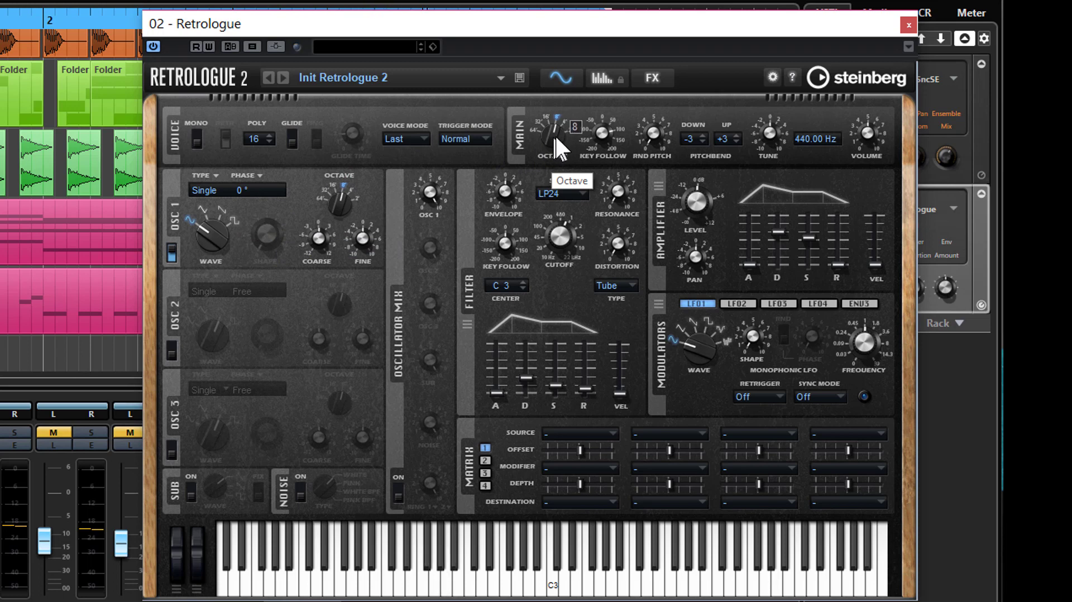
Step: Return the octave to 16' and raise the master volume to 4.7 dB
left_click_drag(558, 132, 548, 145)
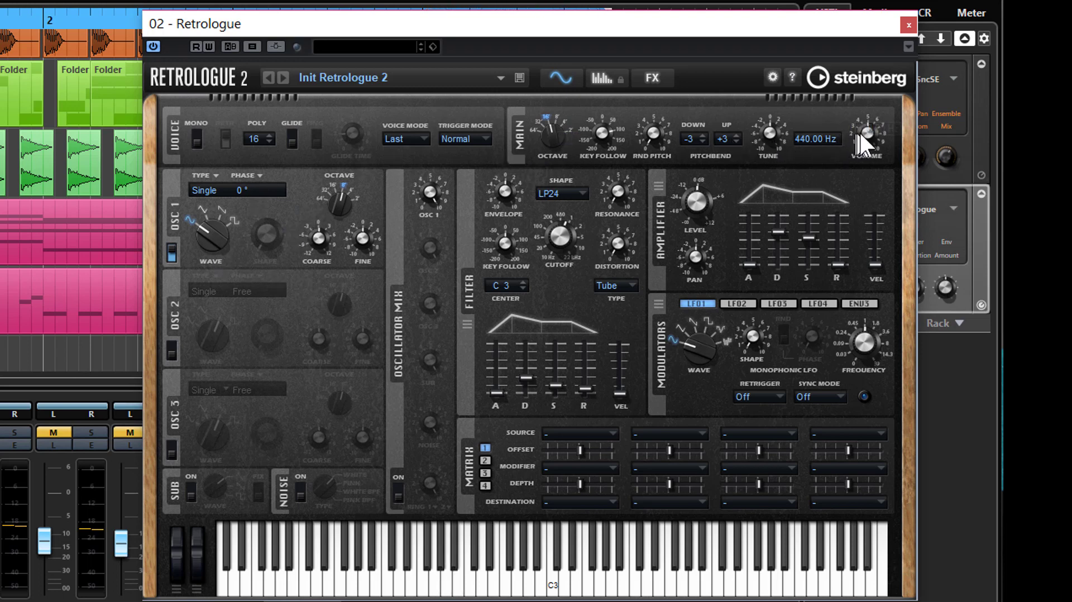
left_click_drag(859, 130, 866, 109)
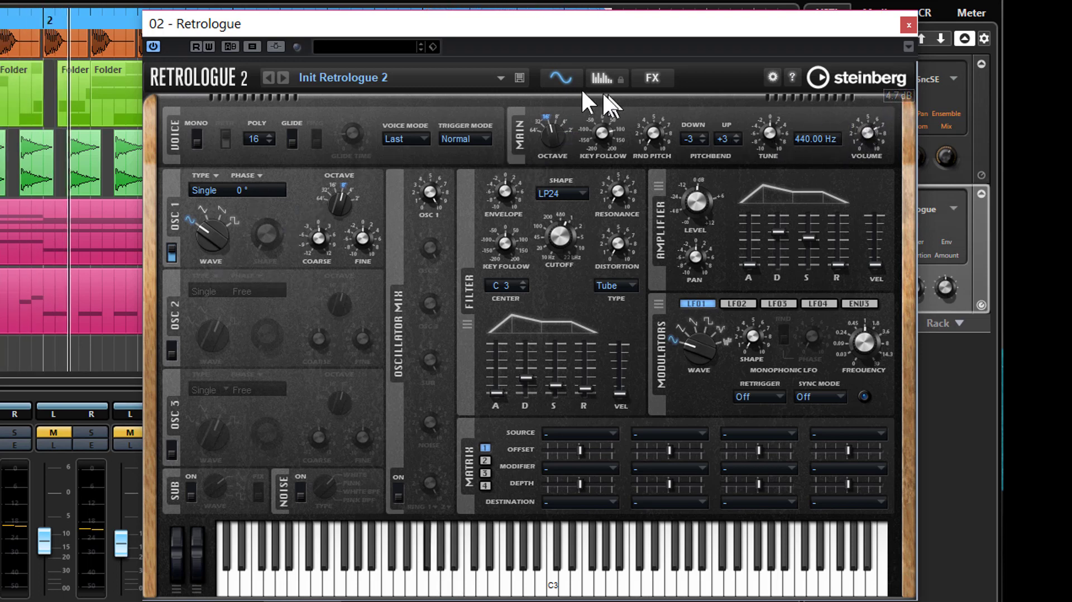
left_click_drag(532, 31, 419, 41)
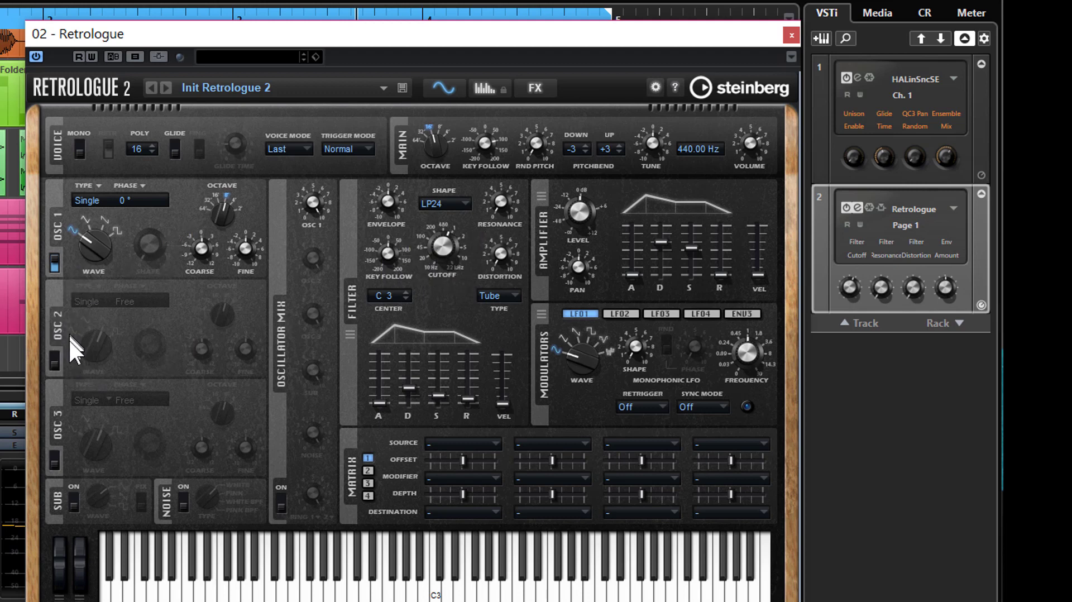
Step: Switch on oscillator 2 and set its phase to Fixed Phase at 0°
left_click(54, 361)
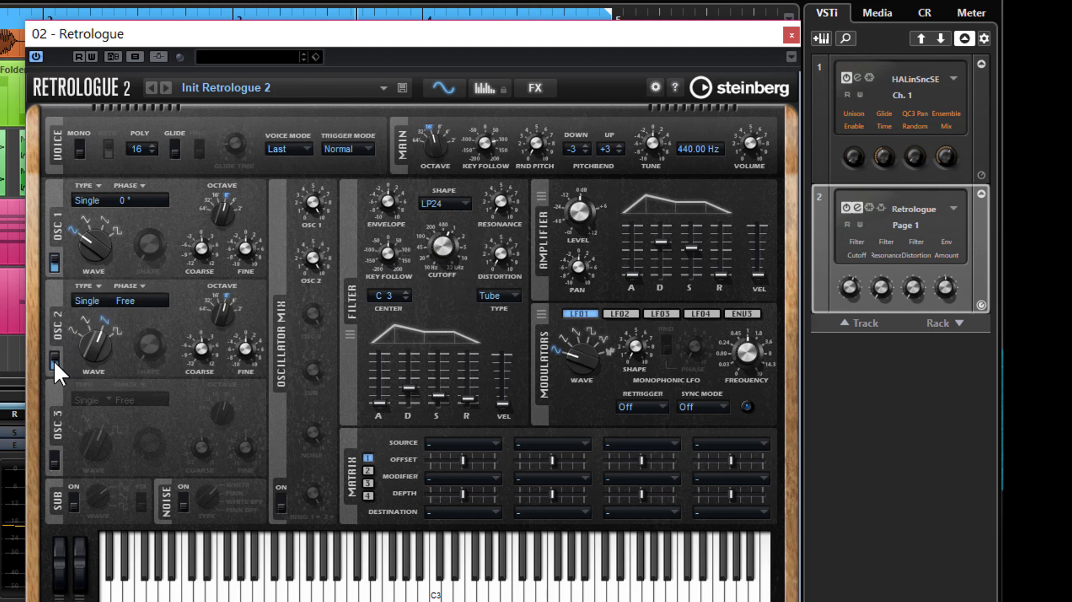
left_click(129, 299)
left_click(146, 353)
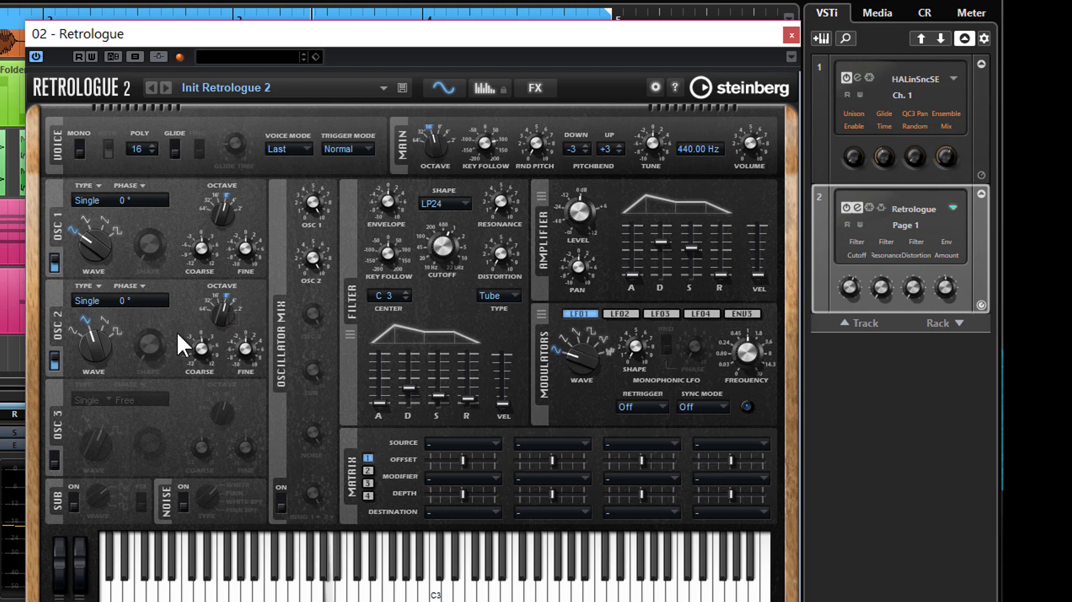
Step: Set a short 44 ms amplifier release
mouse_move(720, 278)
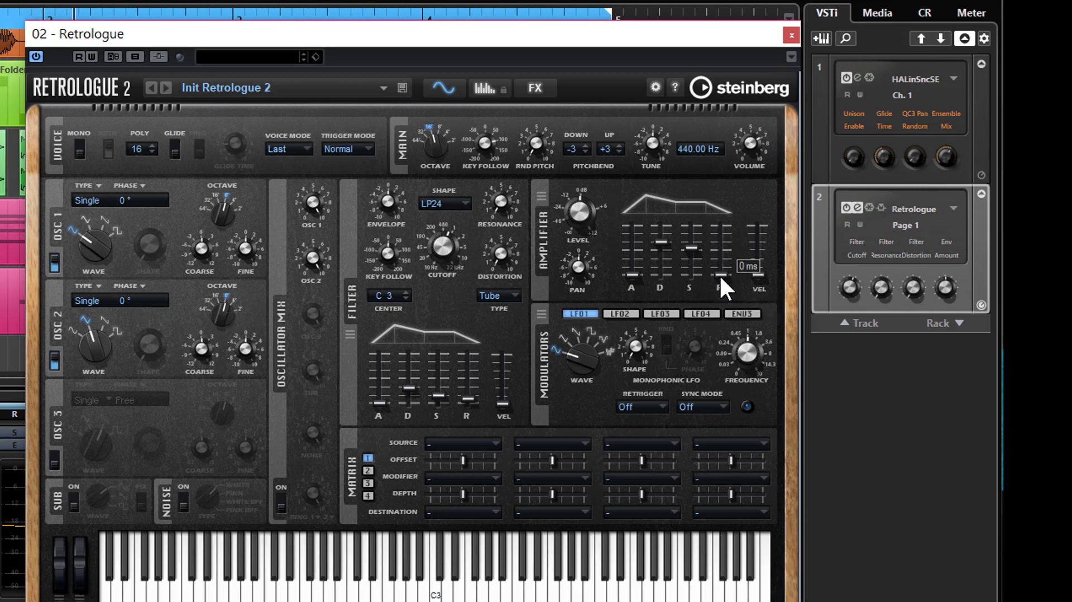
left_click_drag(720, 276, 721, 266)
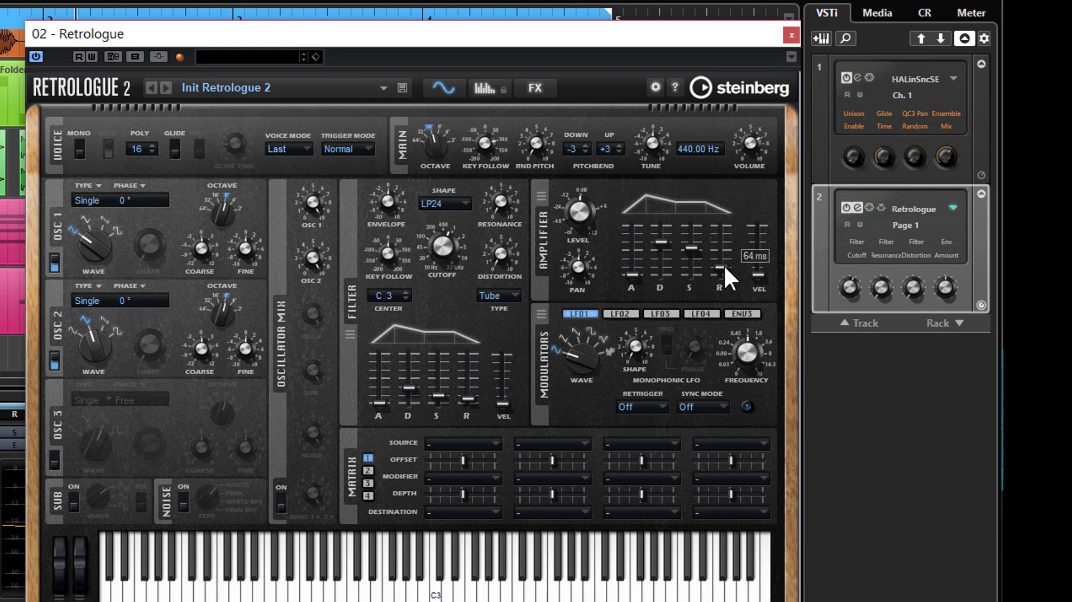
left_click_drag(724, 267, 721, 287)
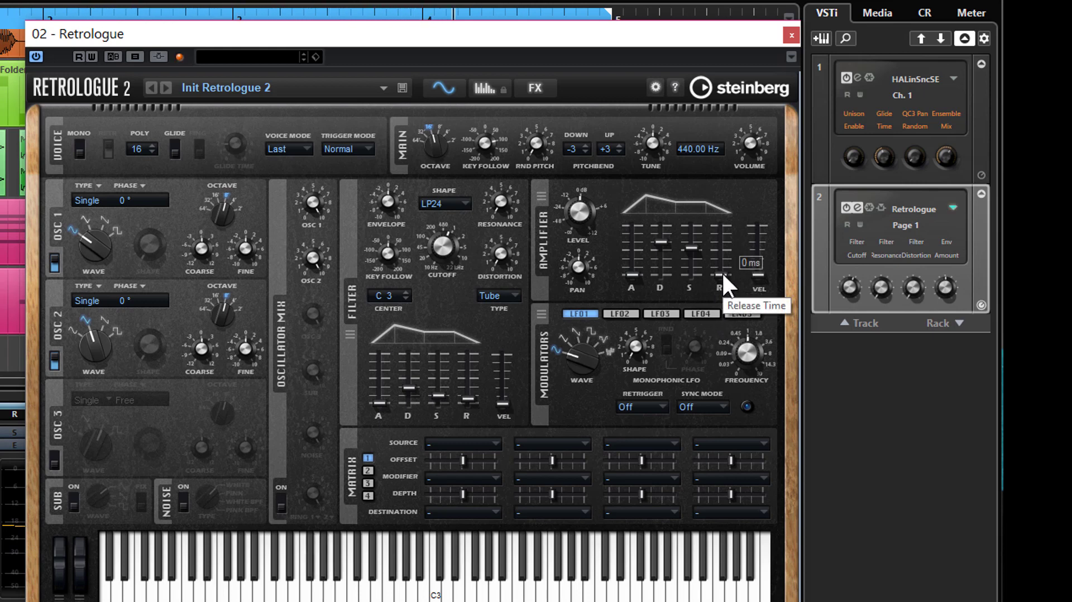
left_click_drag(721, 272, 721, 264)
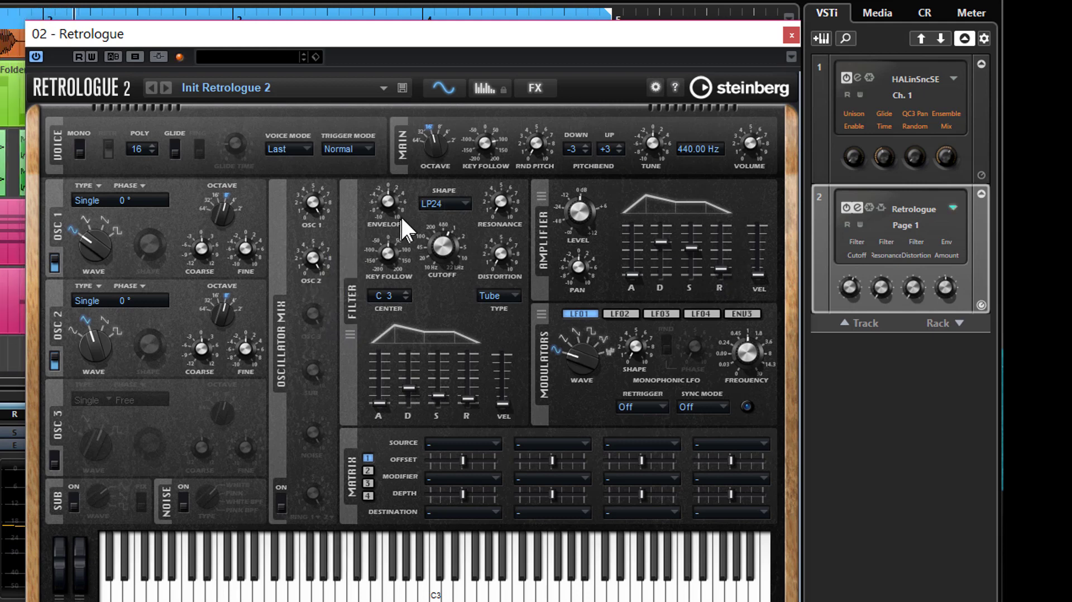
Step: Raise the filter cutoff to 2272 Hz, shorten the amp decay to 457 ms, and move the Retrologue window aside
left_click_drag(451, 229, 451, 223)
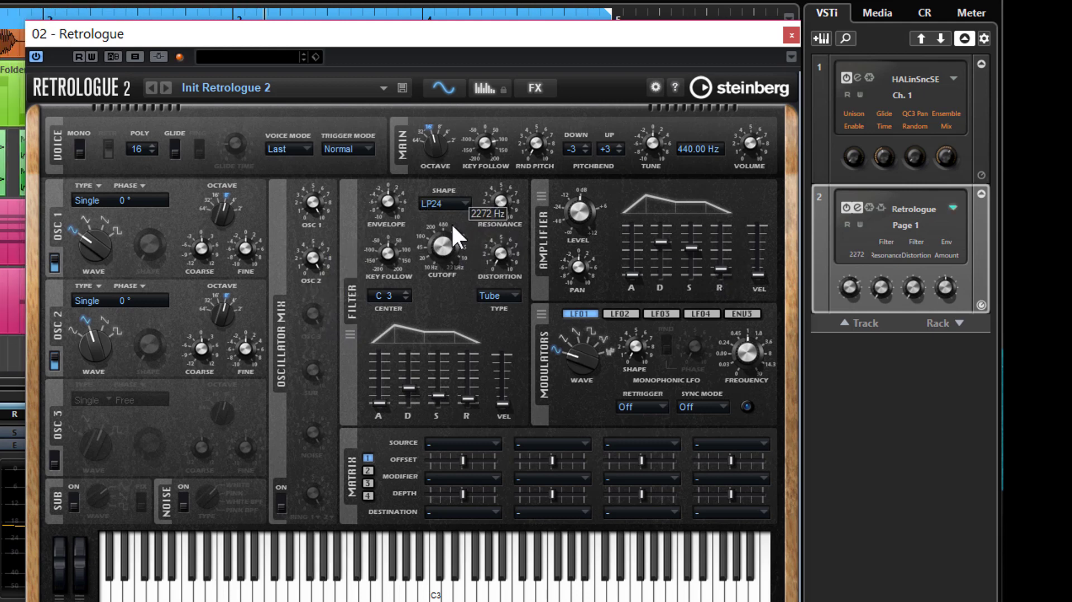
mouse_move(661, 258)
left_mouse_down()
mouse_move(696, 250)
mouse_move(670, 255)
left_mouse_up()
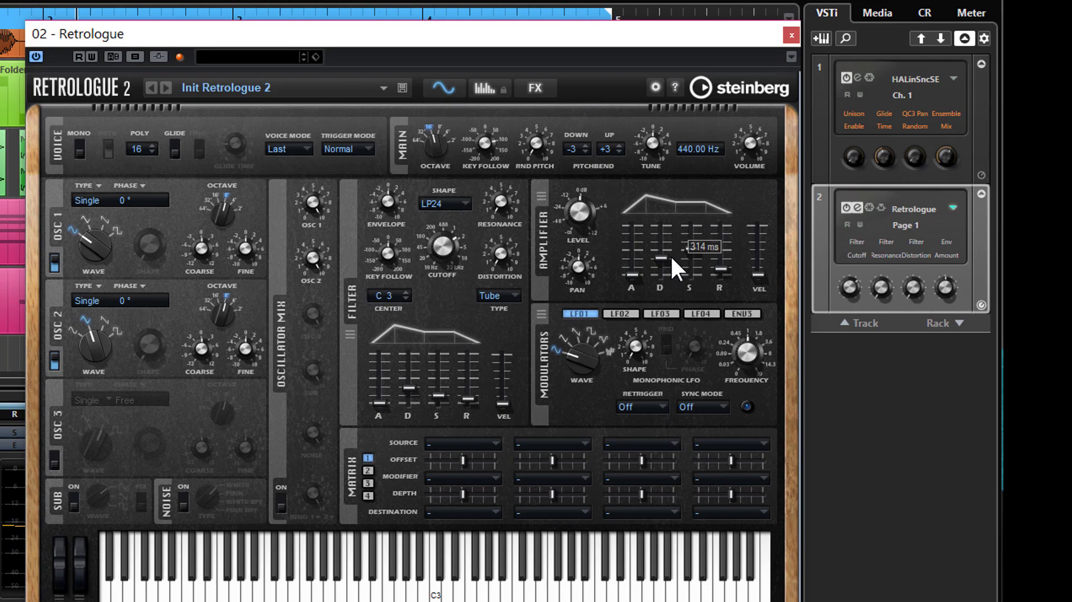
mouse_move(753, 146)
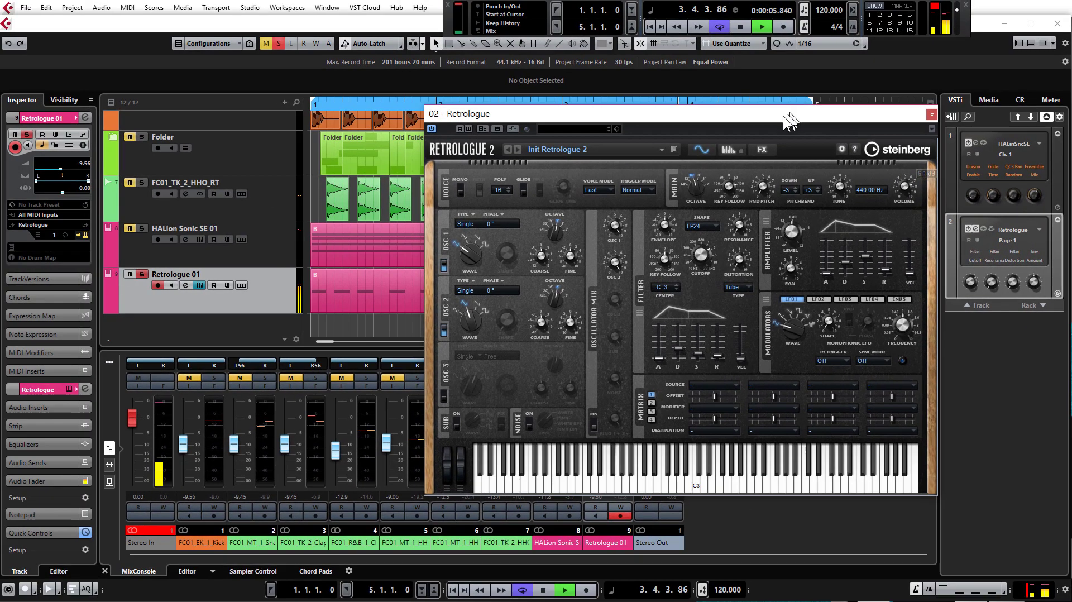
left_click_drag(509, 42, 887, 42)
Step: Close the synth editor, unsolo Retrologue 01, and play the full arrangement from bar 1
key("space")
left_click(947, 116)
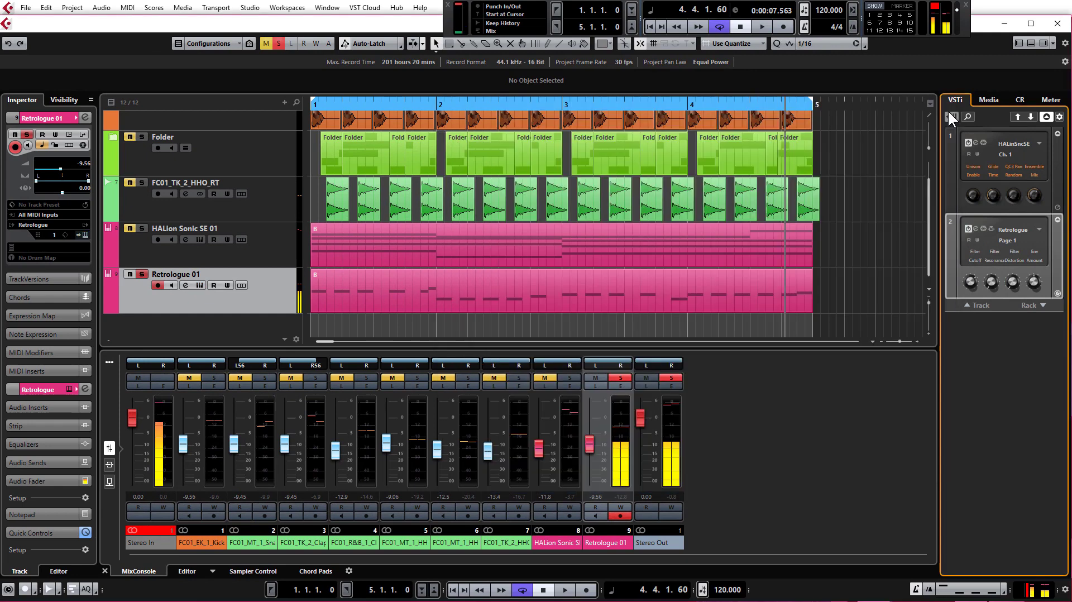
left_click(624, 376)
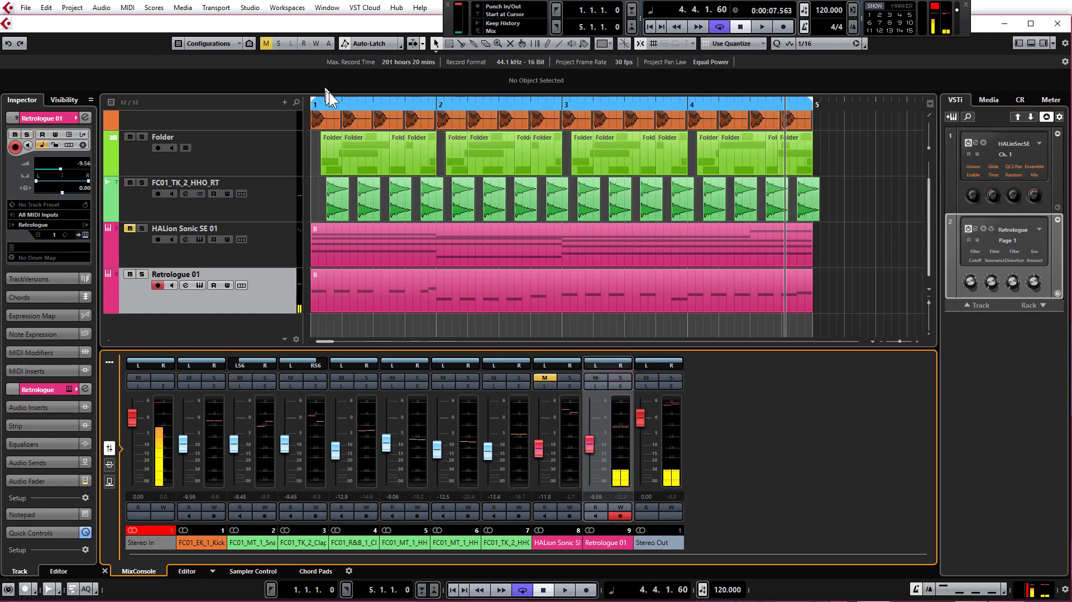
left_click(310, 104)
key("space")
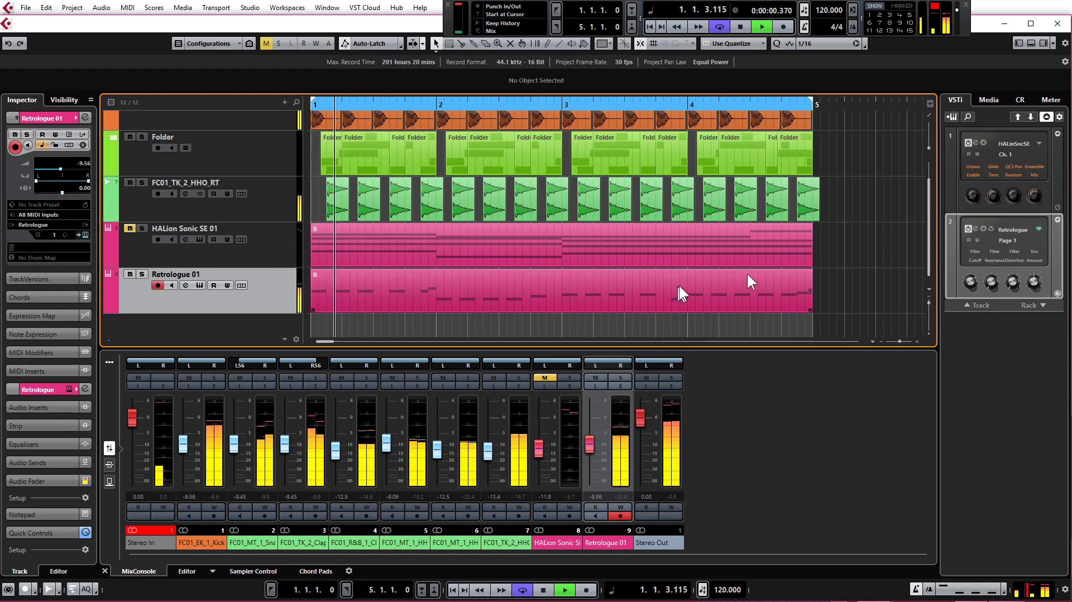
Step: Reopen Retrologue and raise the filter cutoff to 5721 Hz while auditioning against the full track
left_click(975, 228)
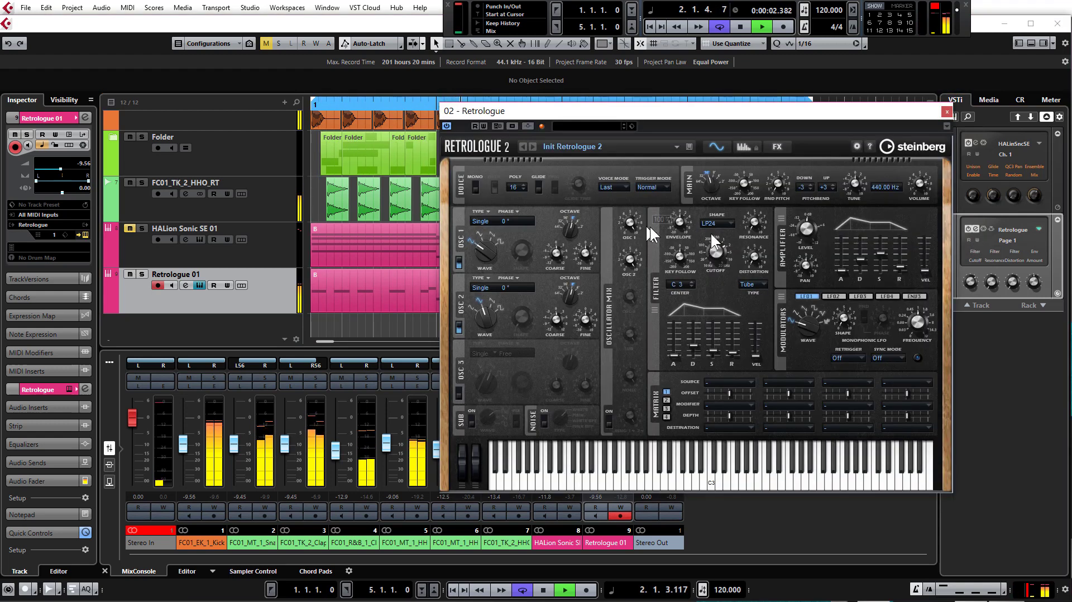
key("space")
mouse_move(716, 253)
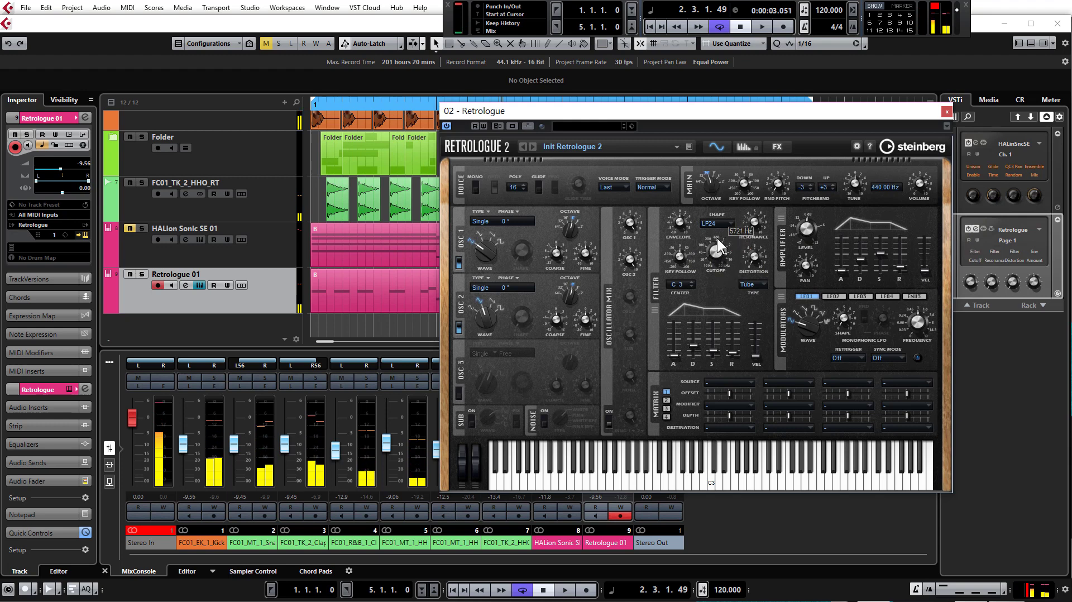
key("space")
left_click_drag(717, 246, 715, 257)
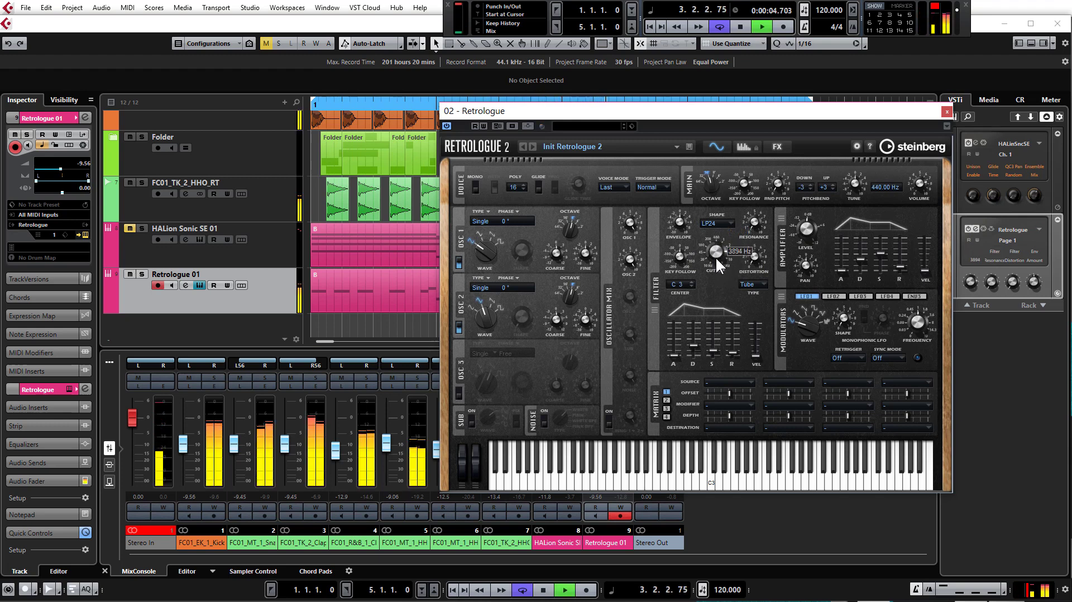
key("space")
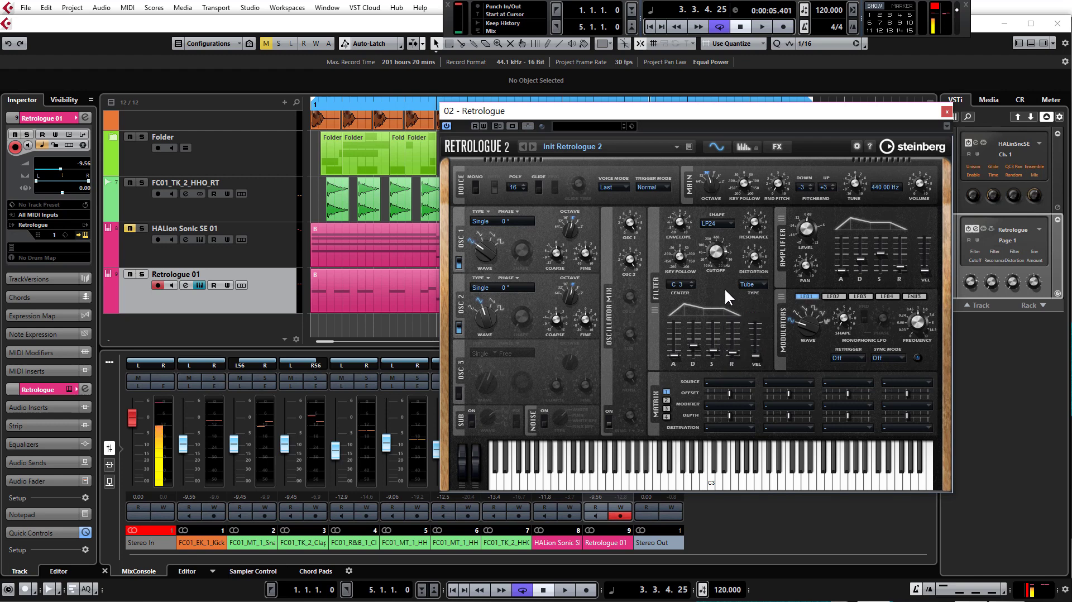
Step: Close the Retrologue editor and stop playback with the cursor back at 0:00:00.000
left_click(946, 114)
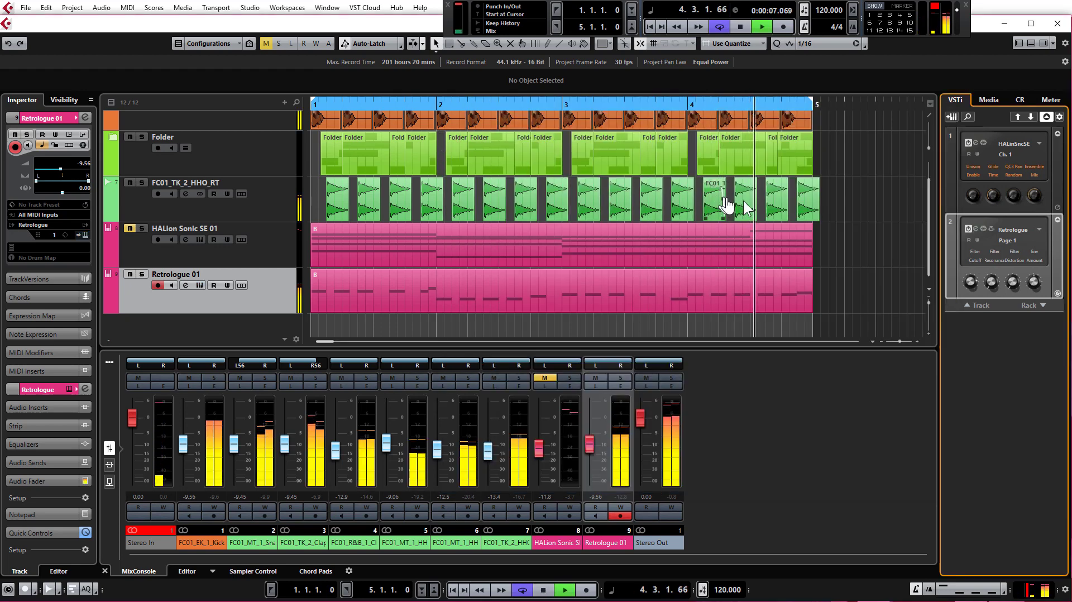
left_click(512, 210)
key("space")
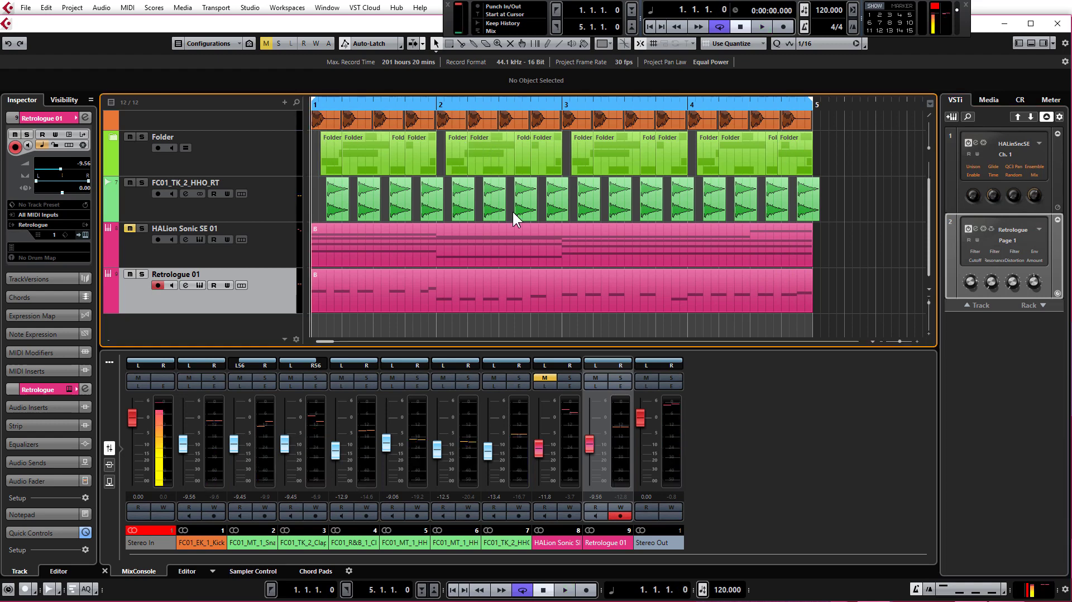